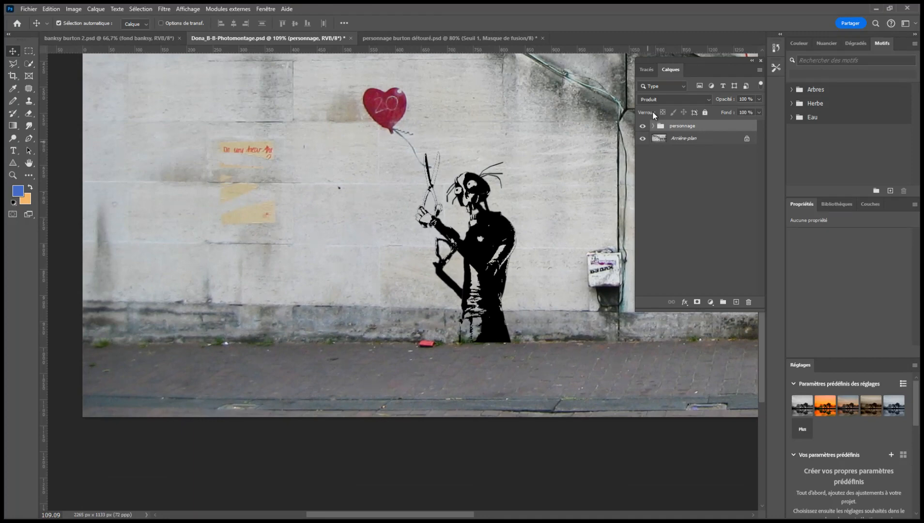
Step: Try to remove the red litter on the pavement of the Arrière-plan layer by filling a tight rectangular selection around it
left_click(658, 139)
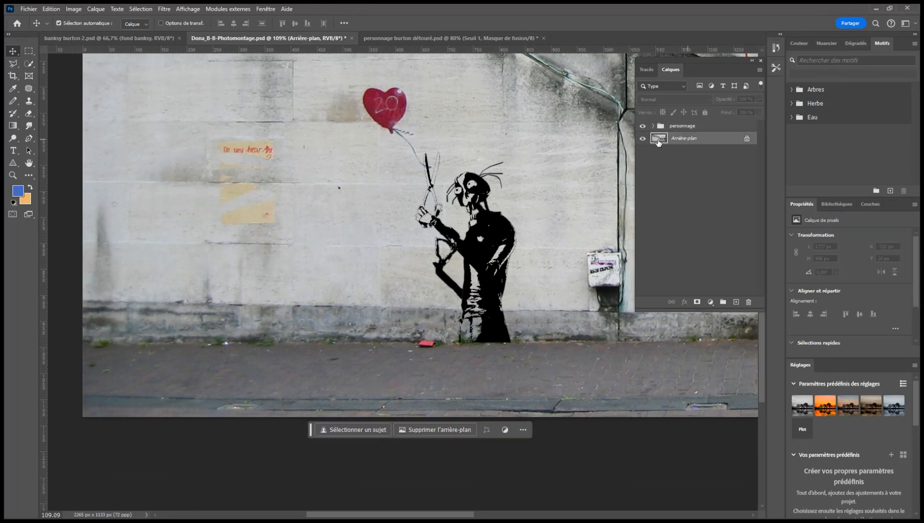
left_click(29, 51)
left_click_drag(412, 338, 441, 351)
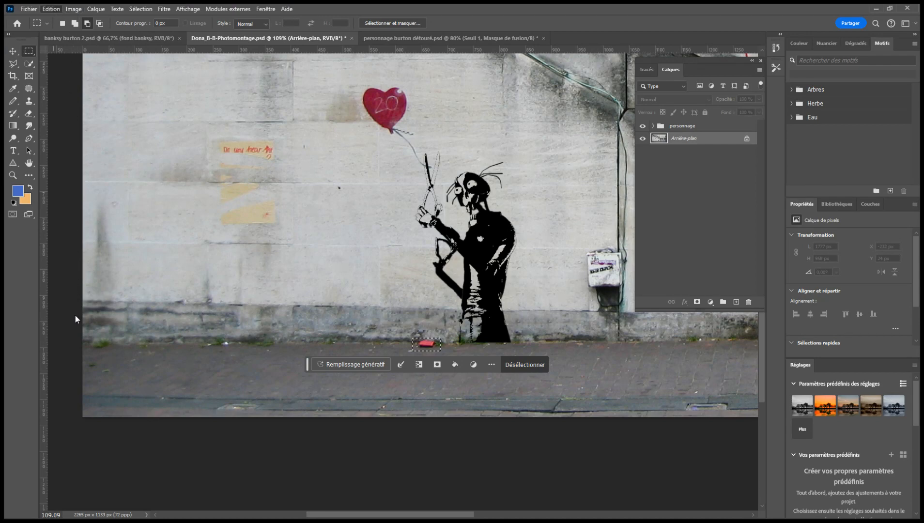
key("i")
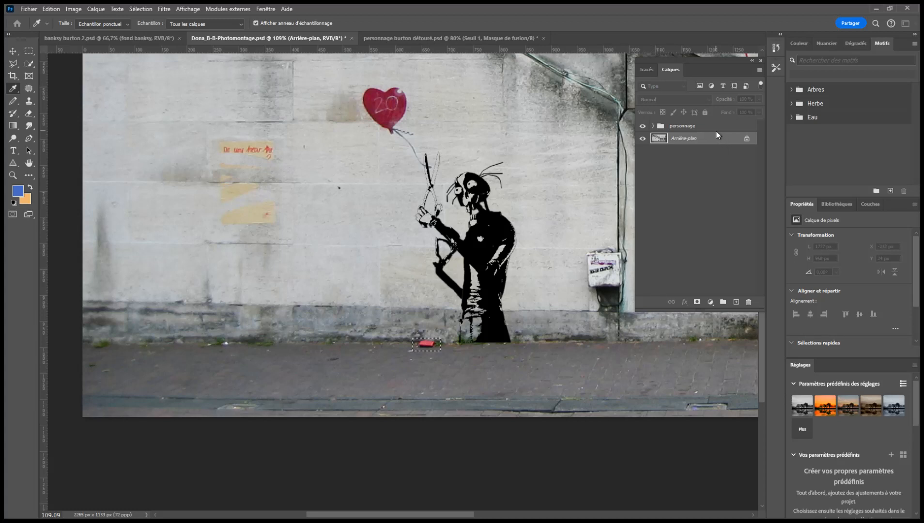
key("m")
key("Delete")
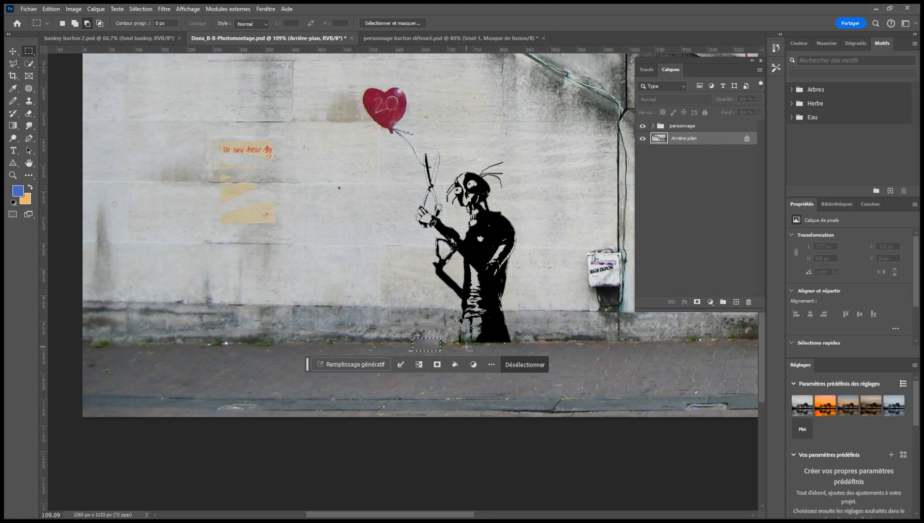
Step: Undo the litter fill and clear the rectangular selection around the red litter
key("ctrl+z")
left_click_drag(406, 331, 446, 359)
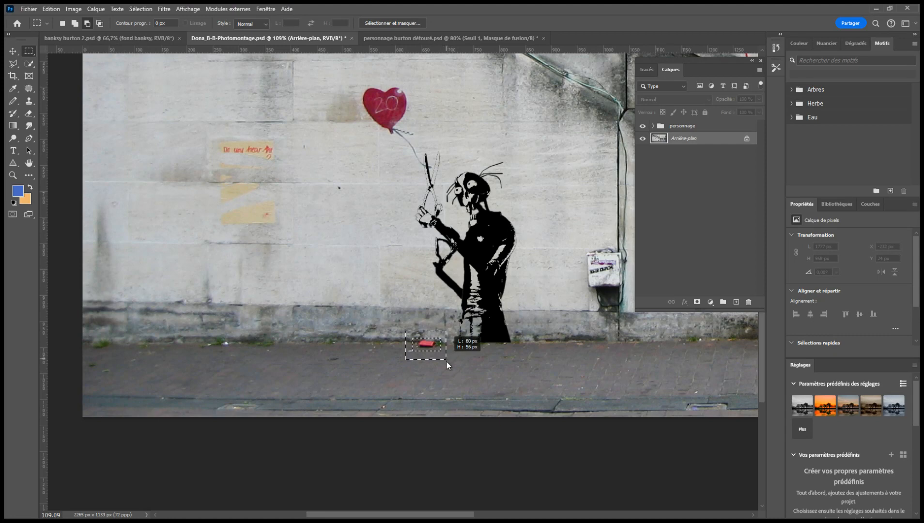
left_click(436, 200)
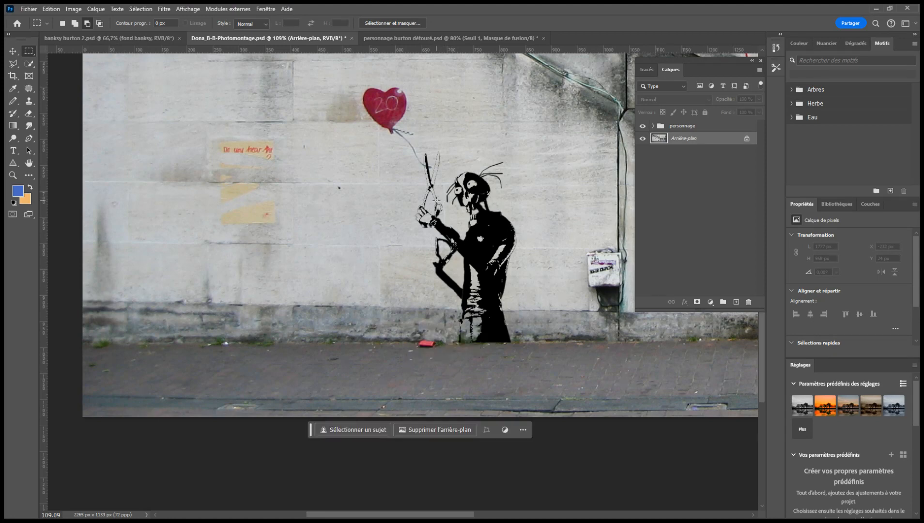
Step: Remove the red litter by filling a wider rectangular selection around it to match the surroundings, and deselect the area
left_click(75, 22)
left_click_drag(411, 329, 450, 358)
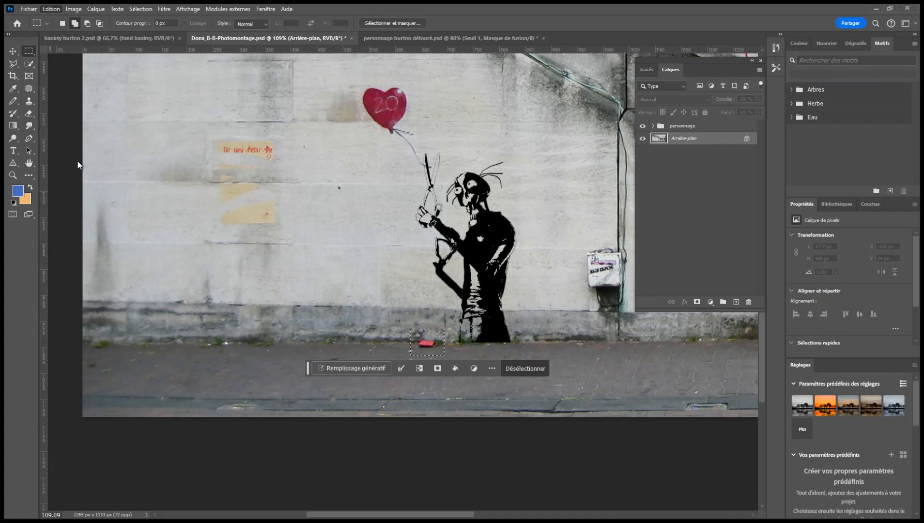
key("i")
key("m")
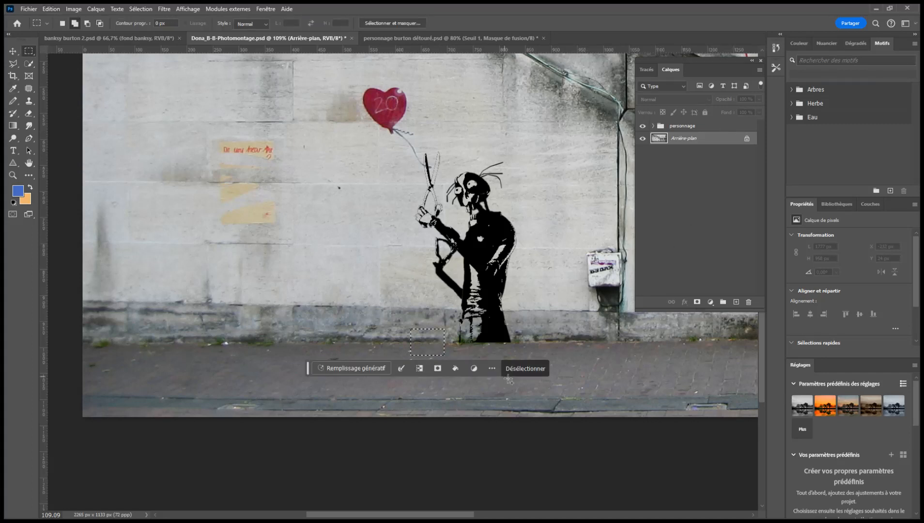
left_click(537, 369)
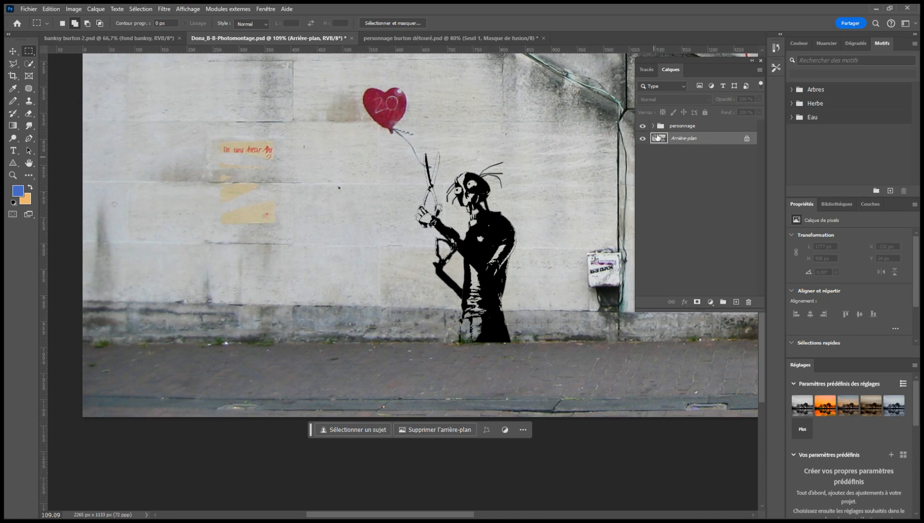
Step: Convert the locked Arrière-plan into a regular layer named "banksy fond"
double_click(688, 141)
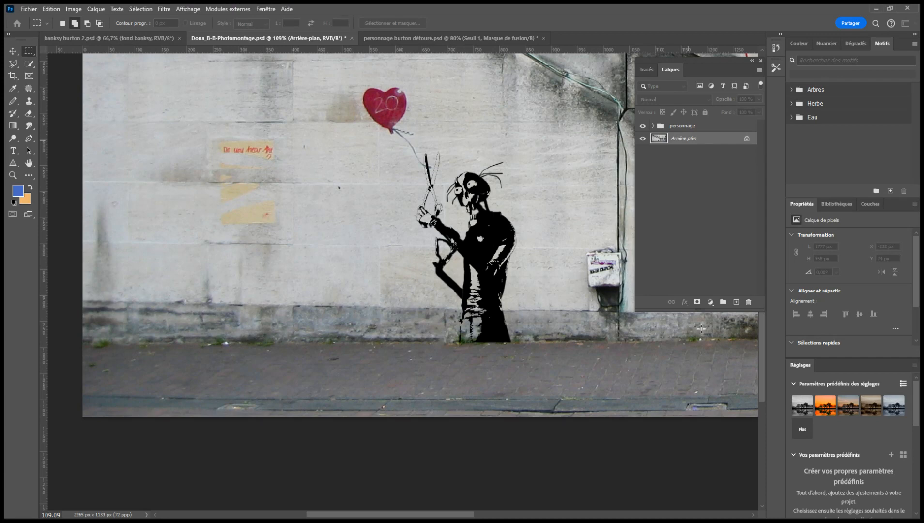
key("Return")
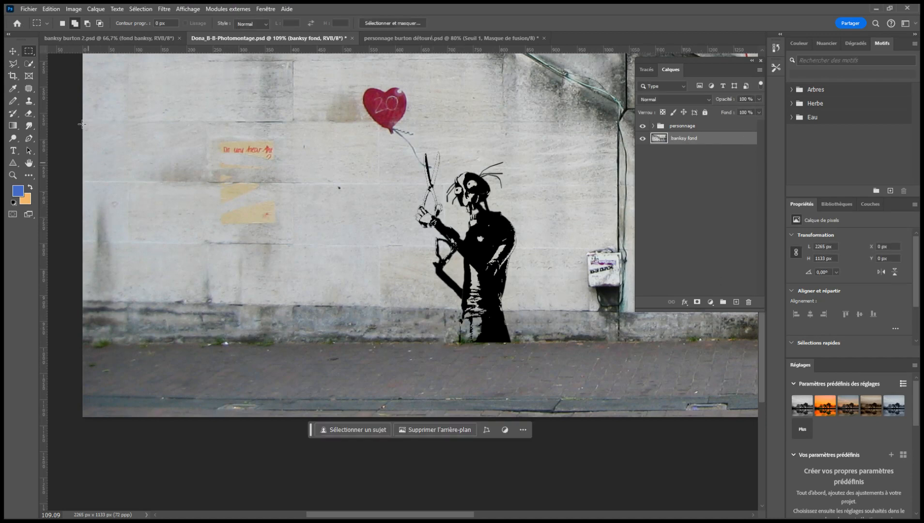
Step: Set up the Clone Stamp tool with a soft brush of about 40 px
left_click(29, 102)
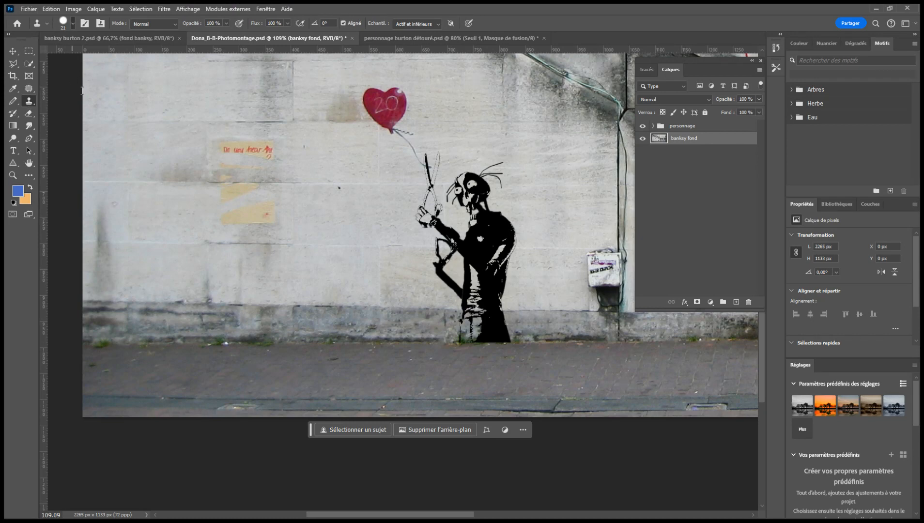
key("shift+bracketleft")
key("shift+bracketleft")
key("shift+bracketleft")
key("shift+bracketleft")
key("shift+bracketright")
key("shift+bracketright")
key("shift+bracketright")
key("shift+bracketright")
key("shift+bracketleft")
key("shift+bracketleft")
key("shift+bracketleft")
key("shift+bracketleft")
key("shift+bracketright")
key("shift+bracketright")
key("shift+bracketright")
key("shift+bracketright")
key("shift+bracketleft")
key("shift+bracketleft")
key("shift+bracketleft")
key("shift+bracketleft")
key("shift+bracketleft")
left_click_drag(69, 54, 75, 59)
left_click_drag(70, 56, 71, 57)
Step: Clone clean wall over the small black spot between the yellow stickers and the character, using a 26 px brush
scroll(447, 342, "up", 4)
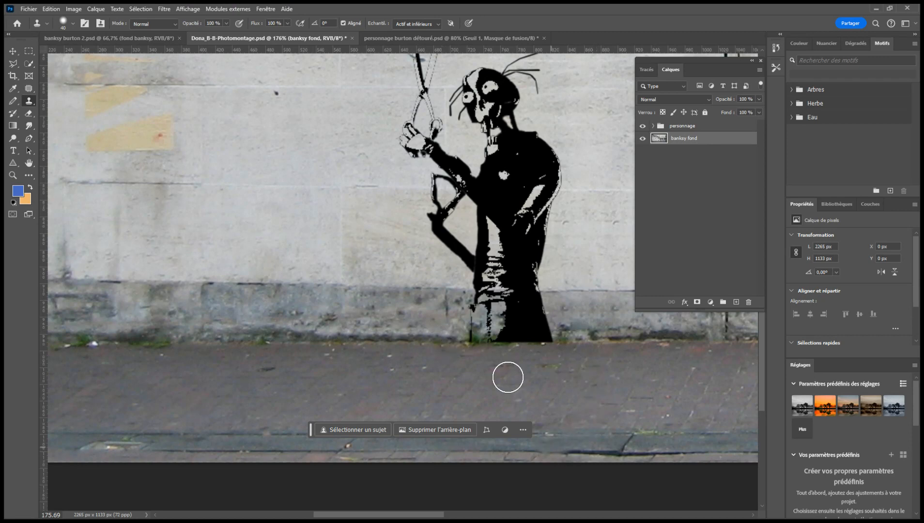
left_click_drag(410, 315, 452, 334)
left_click(399, 324, "alt")
left_click_drag(308, 169, 310, 416)
left_click_drag(329, 252, 419, 132)
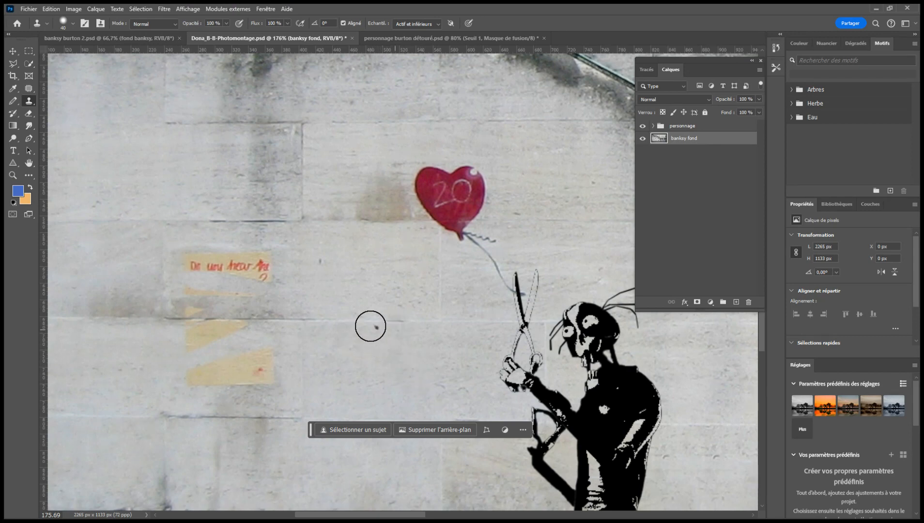
left_click(376, 328)
key("ctrl+z")
left_click_drag(65, 53, 66, 54)
left_click(377, 330)
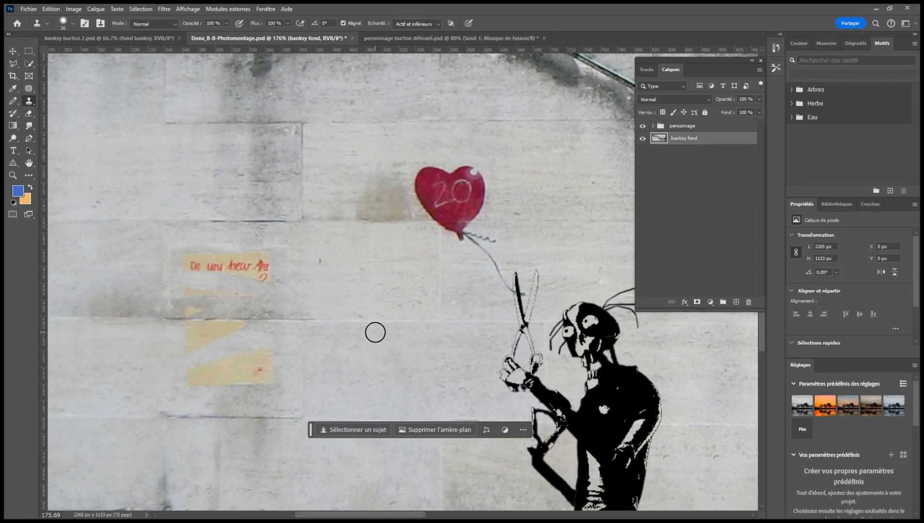
Step: Clone nearby paving over the blue and white litter on the pavement to the right of the character
left_click_drag(513, 215, 249, 348)
mouse_move(603, 375)
left_mouse_down()
mouse_move(400, 208)
mouse_move(301, 168)
mouse_move(448, 337)
left_mouse_up()
left_click_drag(532, 296, 338, 266)
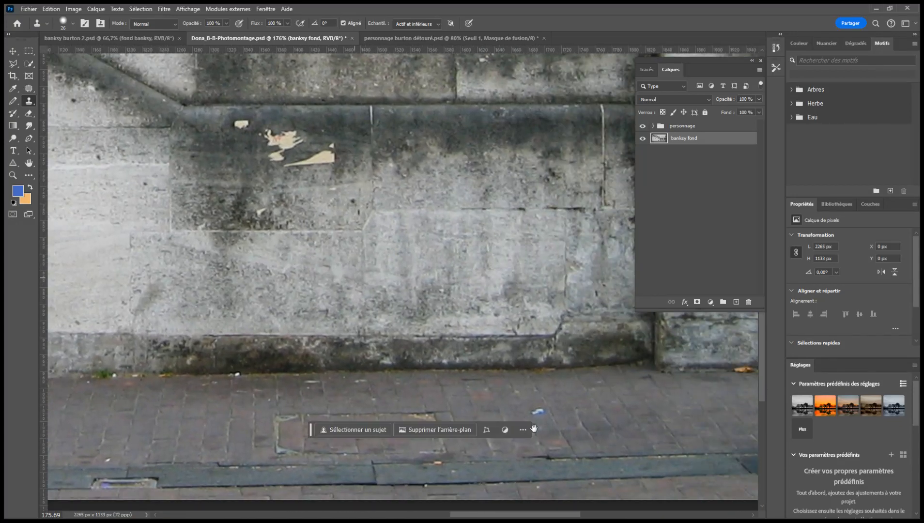
scroll(547, 416, "up", 3)
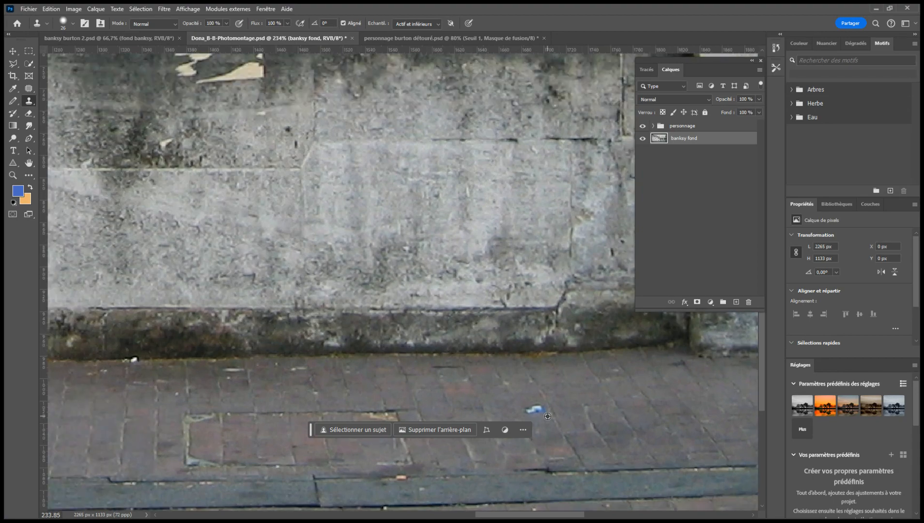
left_click(571, 411, "alt")
left_click_drag(566, 410, 541, 408)
Step: Clone over the white litter along the base of the wall below the dark stain
left_click_drag(212, 344, 413, 354)
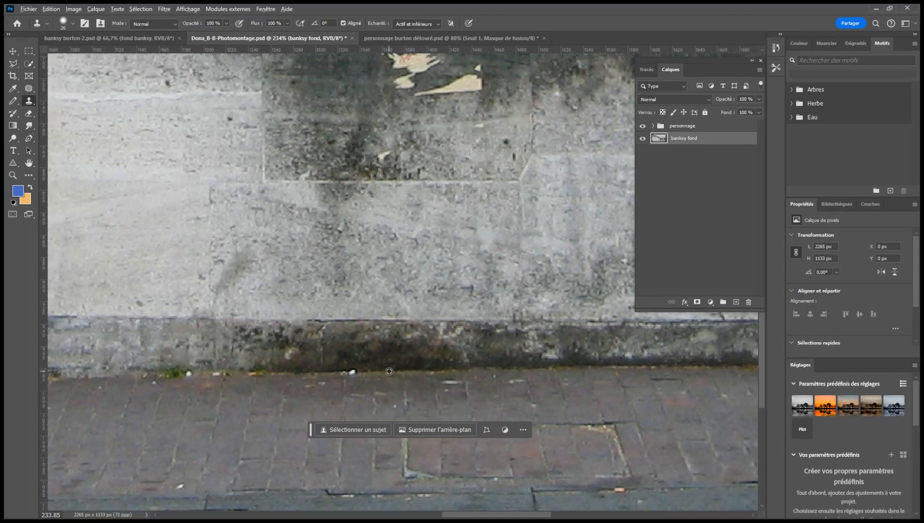
left_click(389, 370, "alt")
left_click_drag(359, 372, 351, 372)
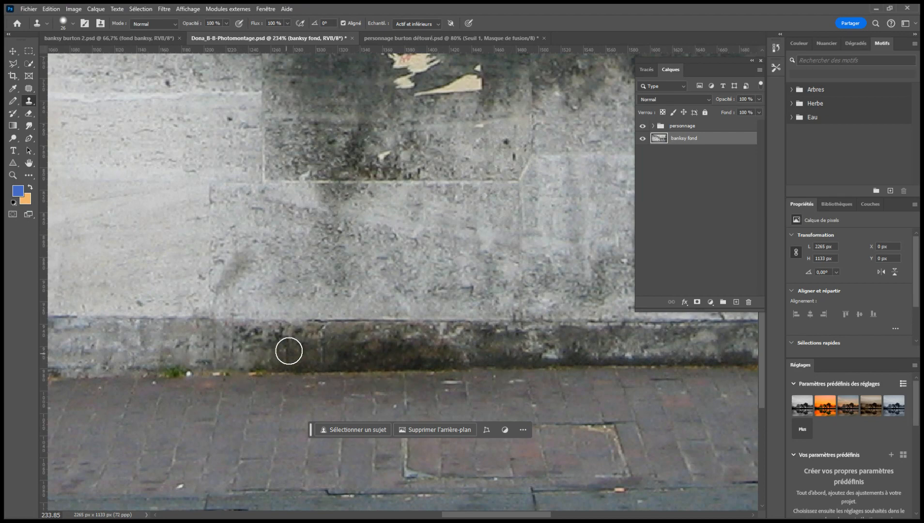
Step: Inspect the rest of the wall and pavement for remaining blemishes
scroll(322, 341, "down", 3)
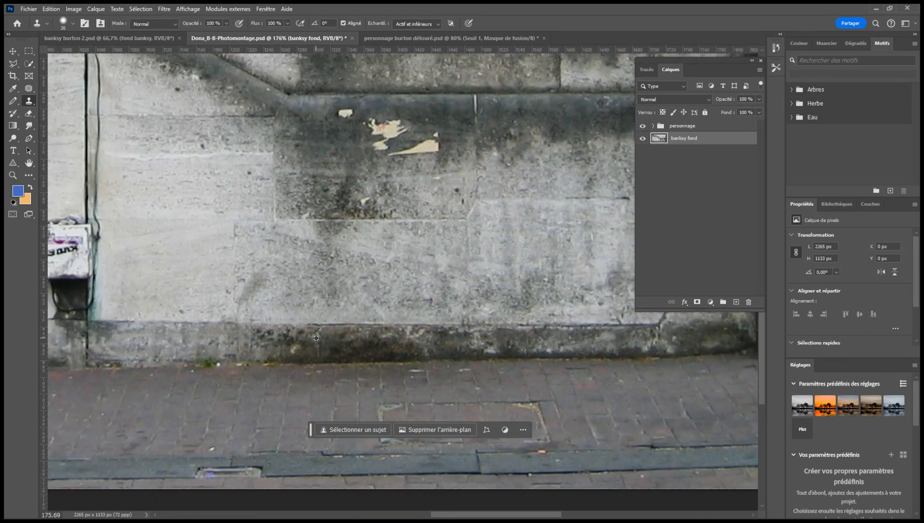
scroll(323, 341, "down", 1)
left_click_drag(321, 284, 505, 296)
left_click_drag(224, 293, 439, 305)
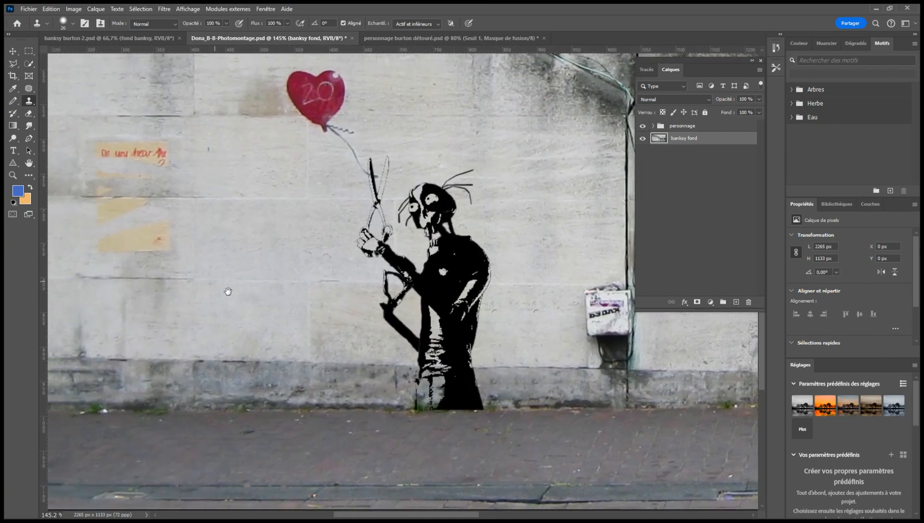
left_click_drag(226, 291, 323, 303)
left_click_drag(261, 300, 323, 304)
left_click_drag(303, 416, 340, 383)
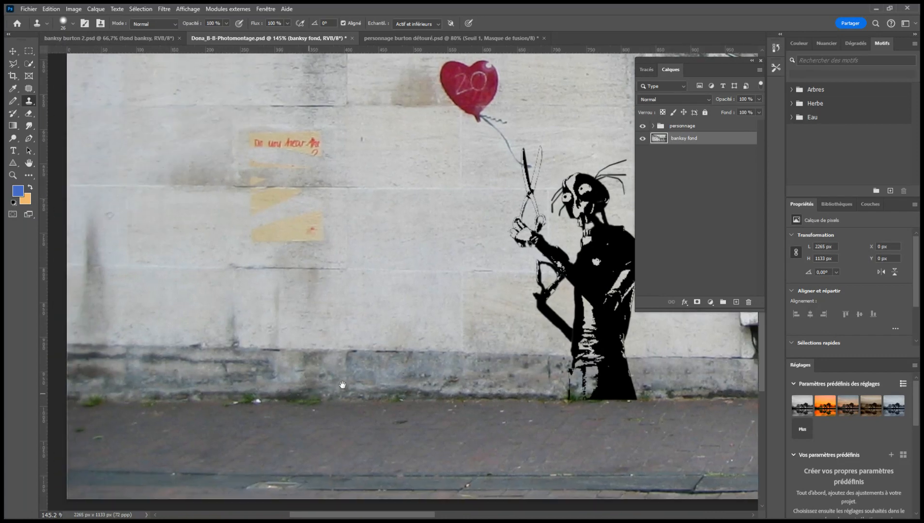
left_click_drag(270, 397, 347, 383)
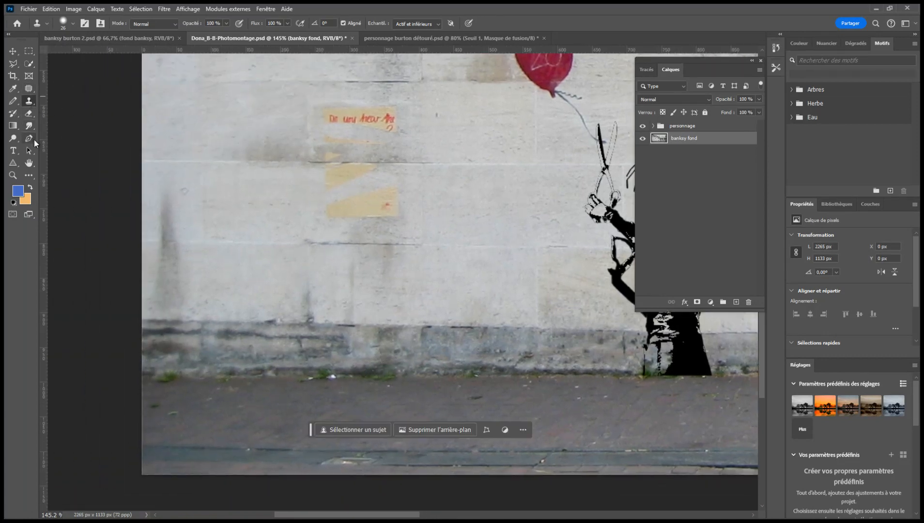
Step: Switch to the Move tool and save the photomontage
left_click(33, 87)
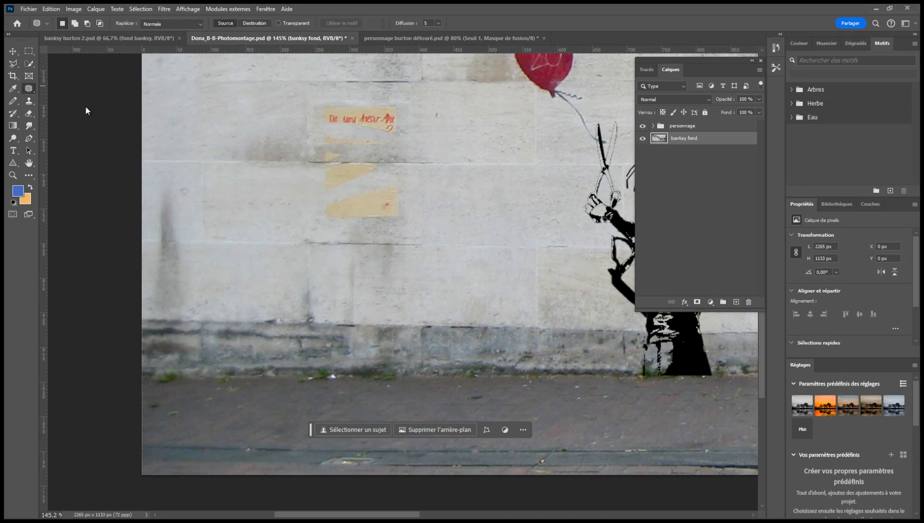
left_click(13, 51)
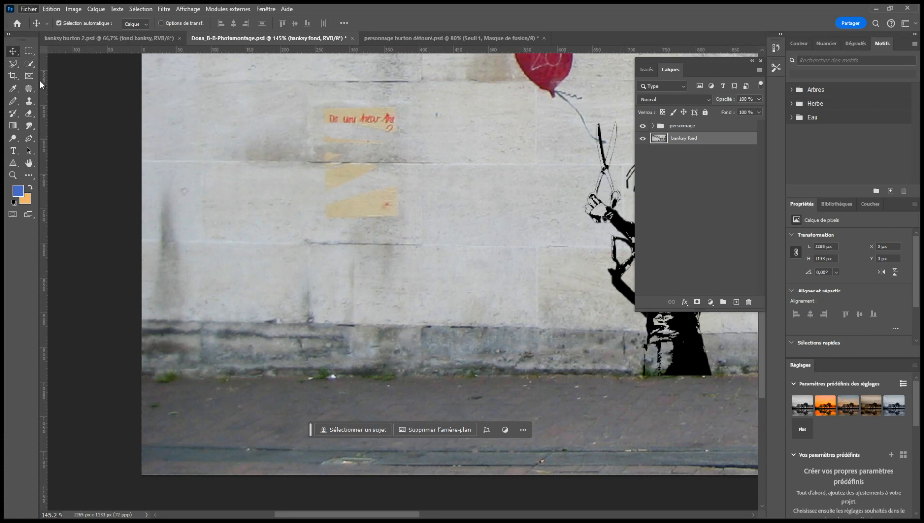
left_click(63, 122)
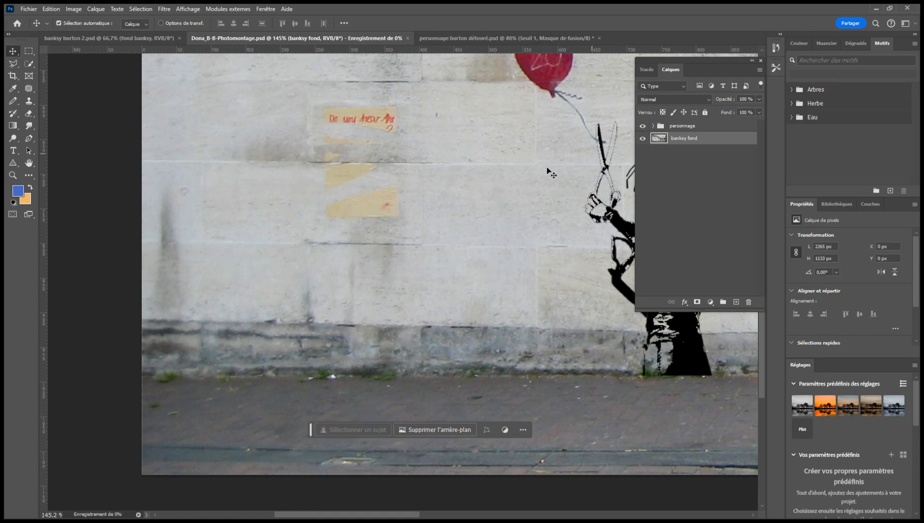
Step: Crop both sides of the image to 960 × 1133 px, framing the character and the heart balloon
scroll(467, 351, "down", 3)
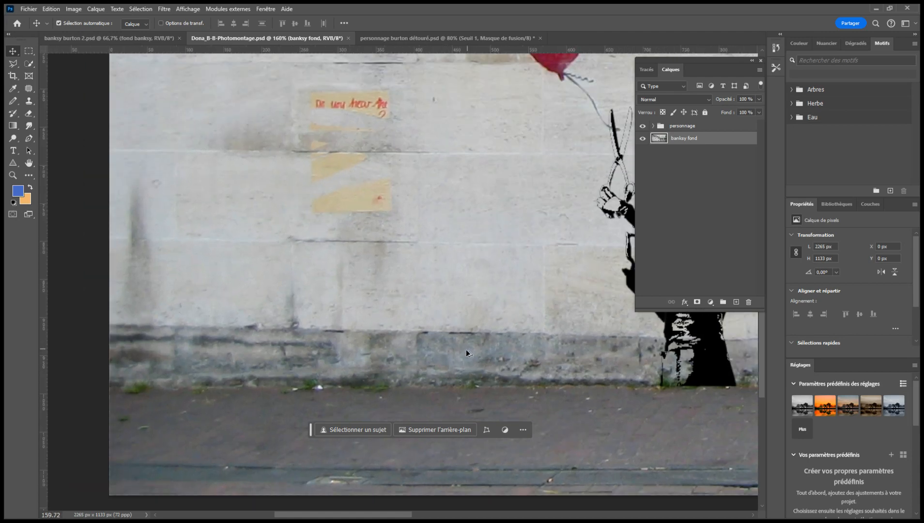
scroll(439, 264, "down", 2)
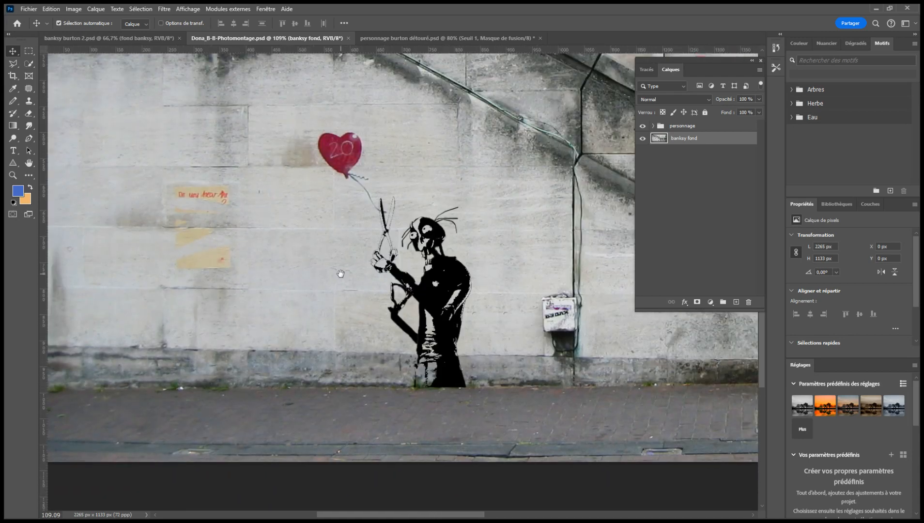
scroll(430, 286, "down", 6)
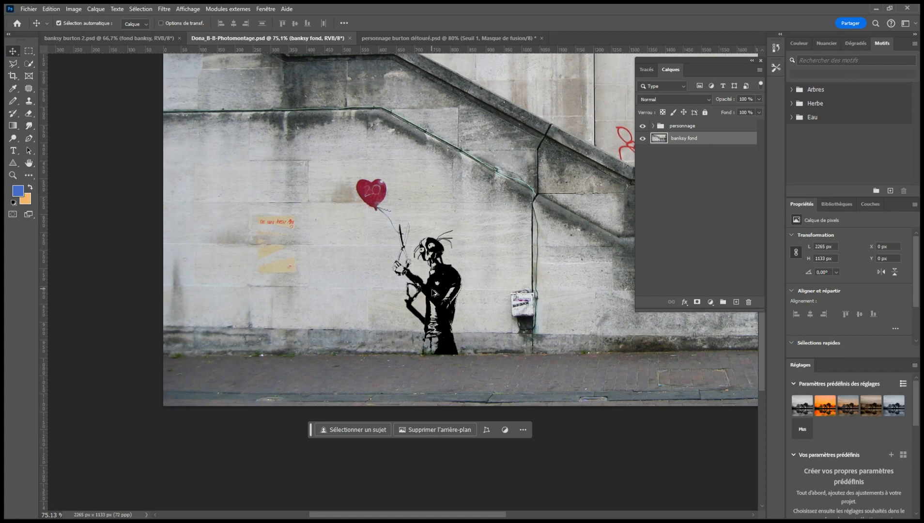
scroll(511, 289, "down", 1)
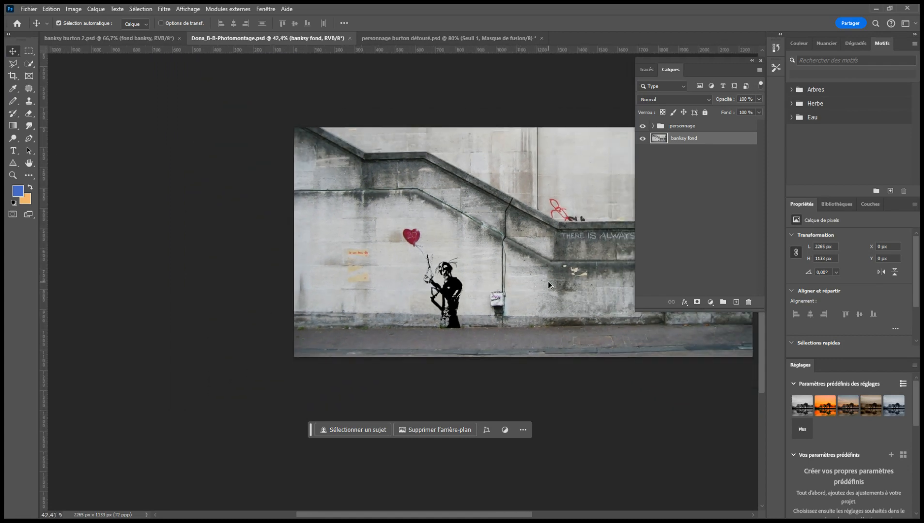
scroll(542, 279, "down", 1)
left_click_drag(532, 280, 367, 271)
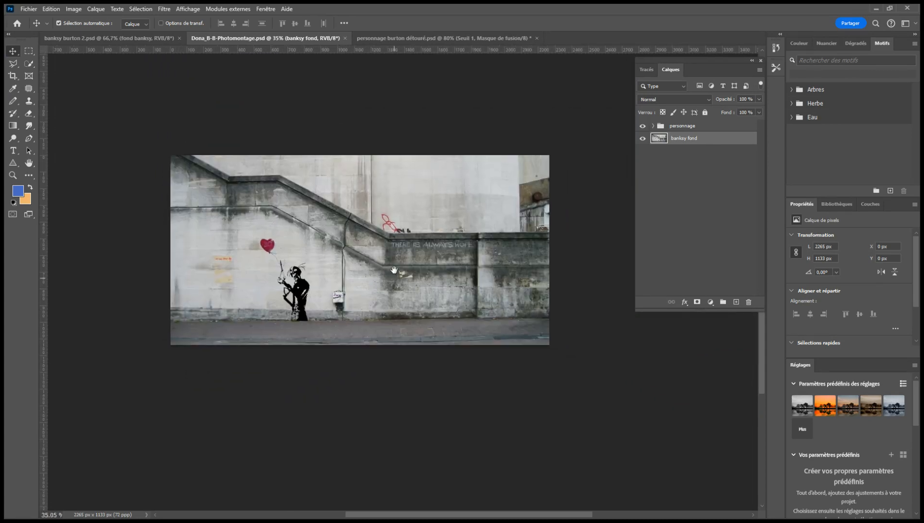
left_click(13, 76)
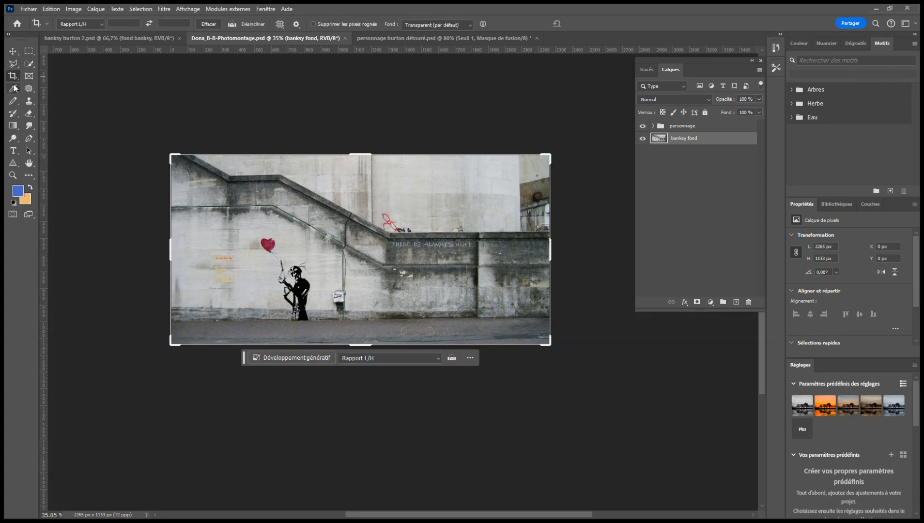
left_click_drag(165, 246, 194, 249)
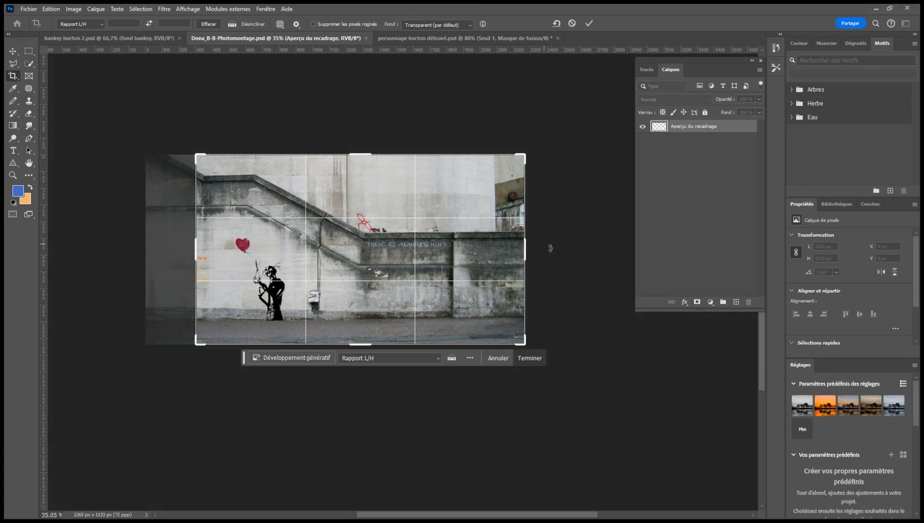
left_click_drag(525, 249, 442, 248)
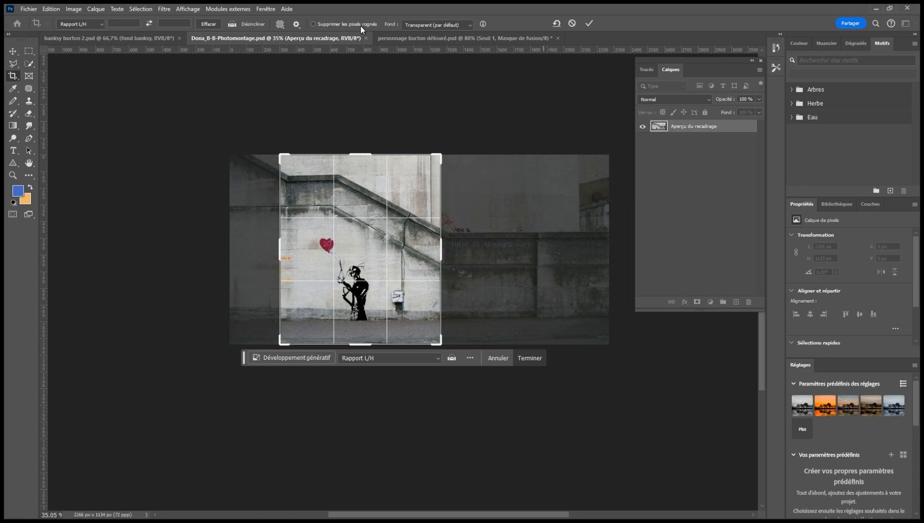
left_click(589, 24)
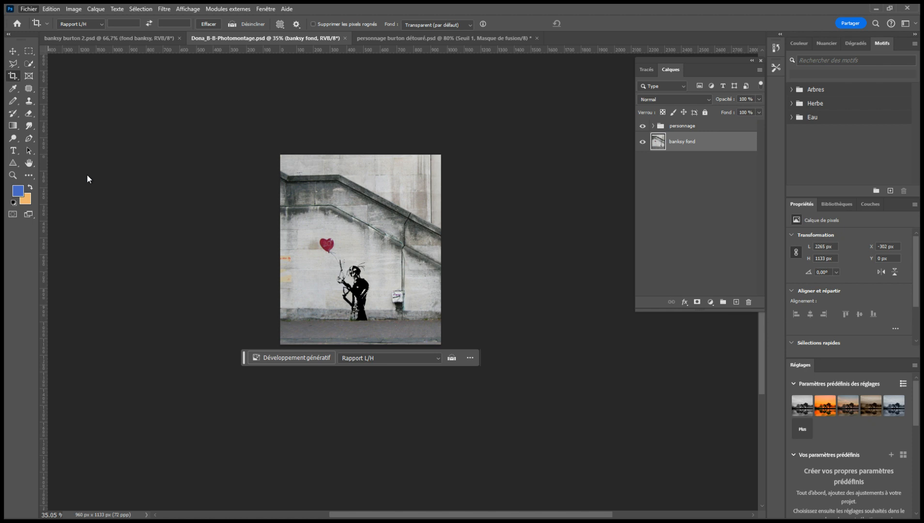
Step: Export the cropped photomontage
left_click(170, 185)
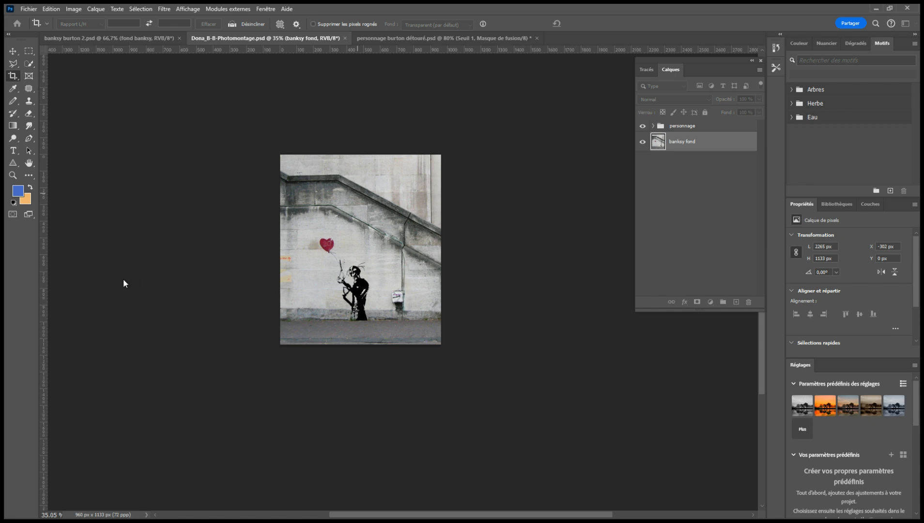
left_click(547, 286)
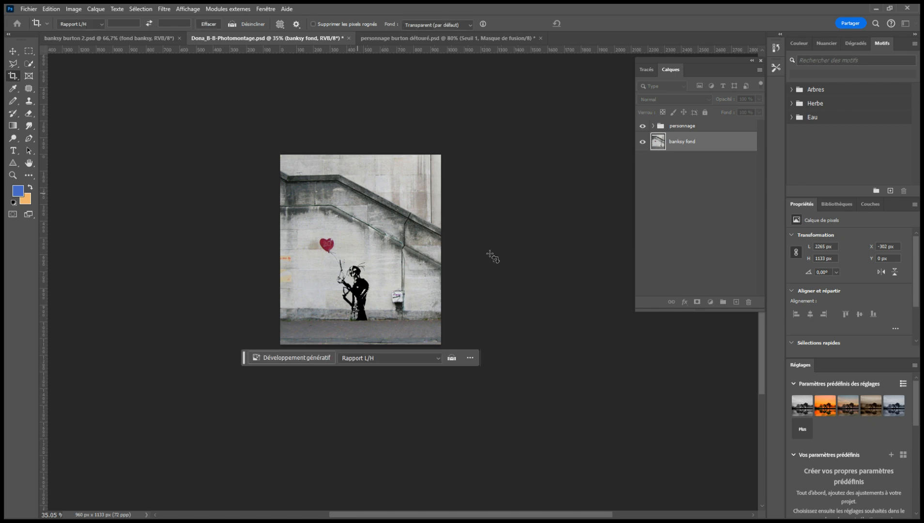